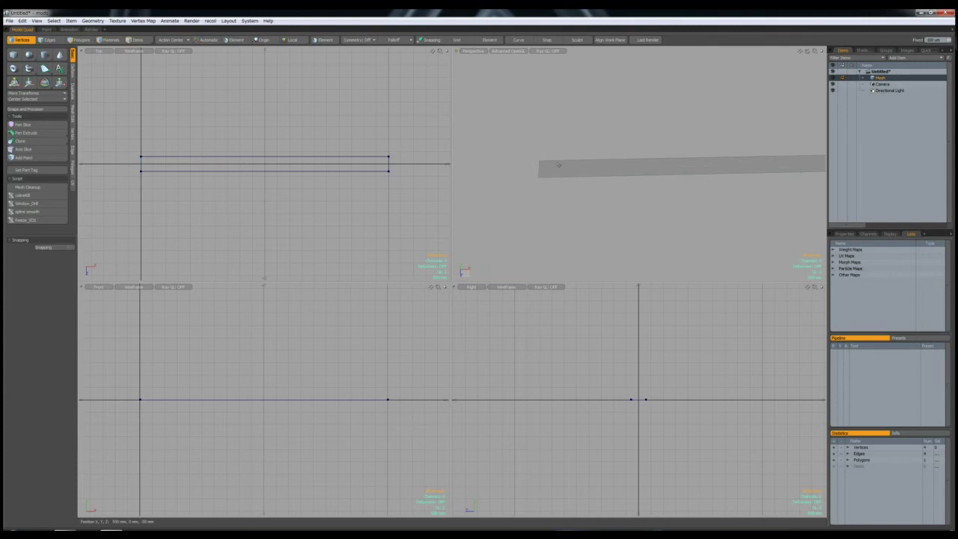
Select the flat strip polygon and divide it along its length using Axis Slice with 360 slices in X.
{"action": "left_click", "coordinate": [577, 175]}
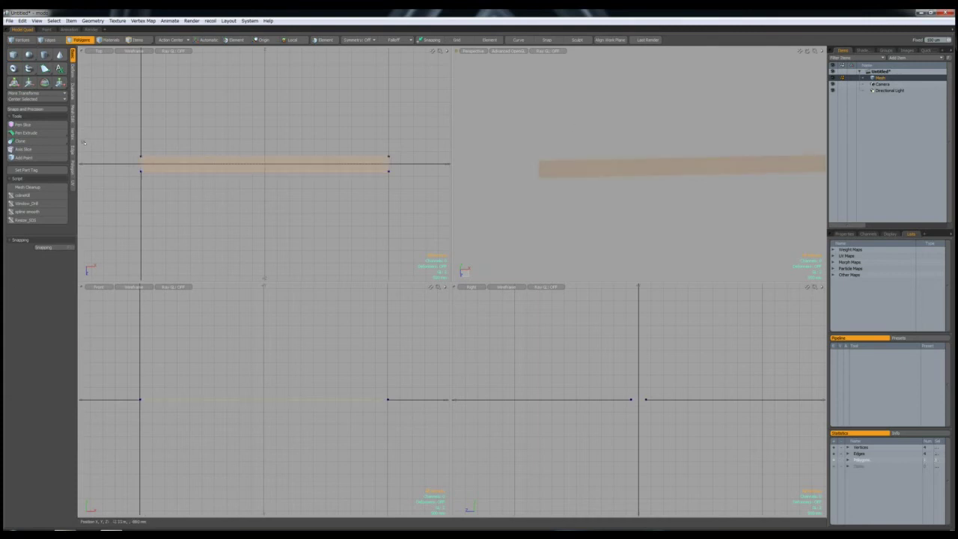
{"action": "left_click", "coordinate": [30, 149]}
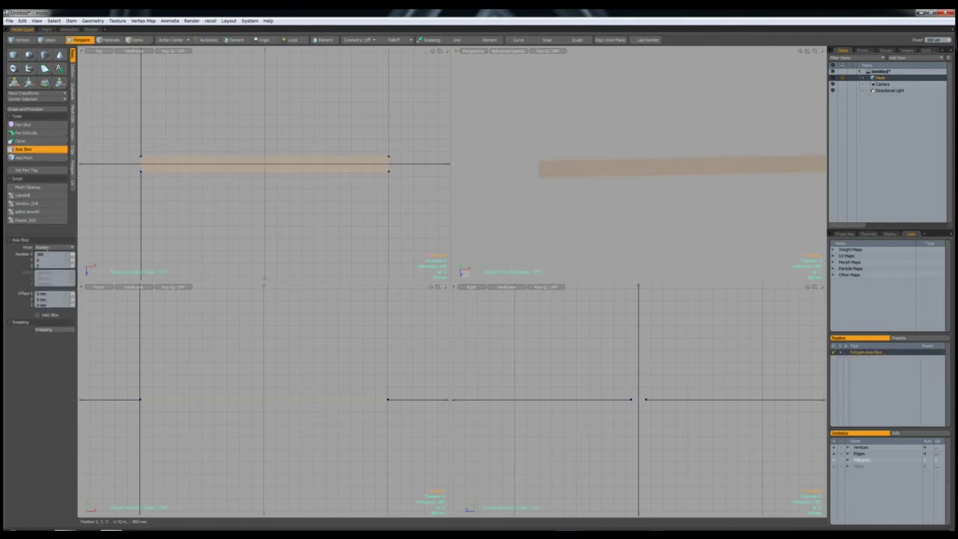
{"action": "left_click", "coordinate": [211, 184]}
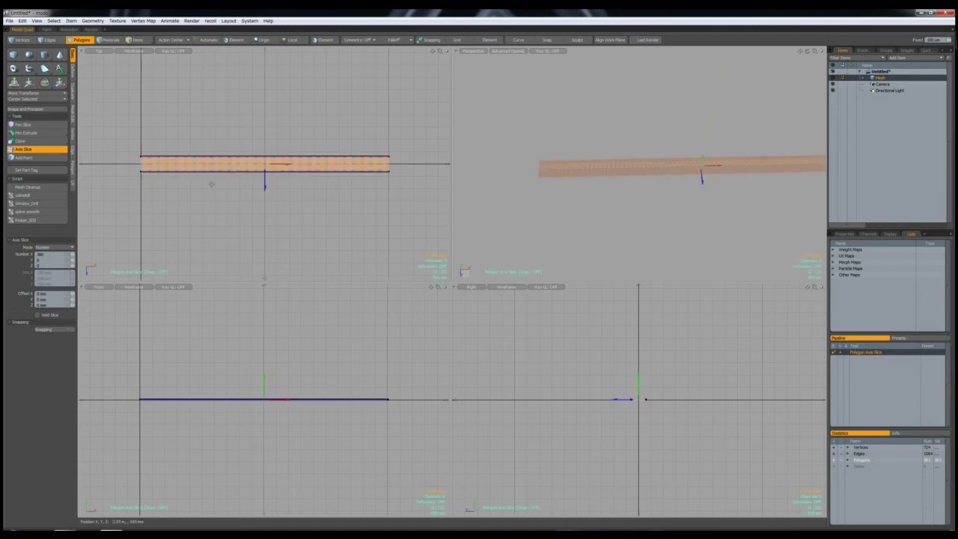
{"action": "left_click_drag", "start_coordinate": [154, 158], "coordinate": [180, 181], "text": "ctrl+alt"}
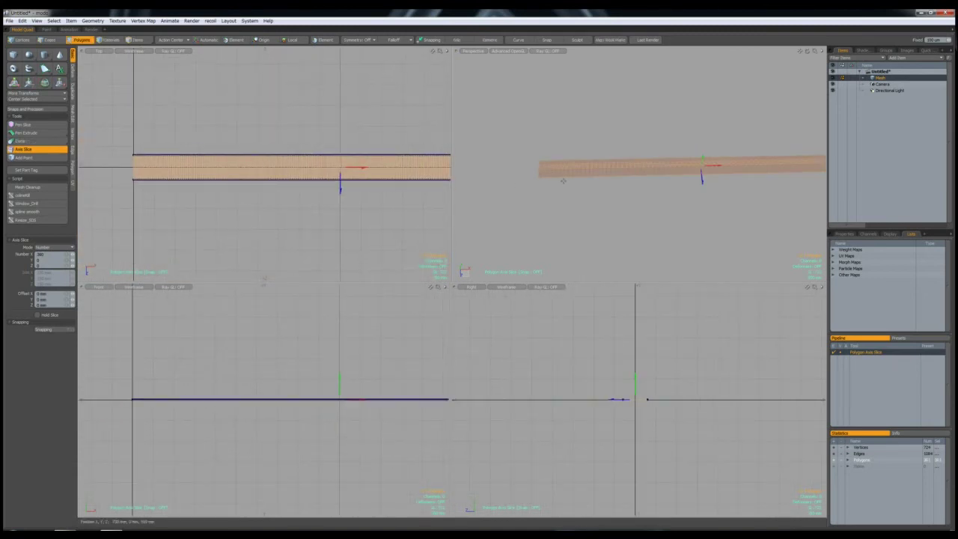
Give the sliced strip thickness using Smooth Shift with the Thicken option on.
{"action": "key", "text": "KP_0"}
{"action": "left_click_drag", "start_coordinate": [369, 282], "coordinate": [366, 172], "text": "alt+shift"}
{"action": "key", "text": "shift+f"}
{"action": "left_click", "coordinate": [366, 173]}
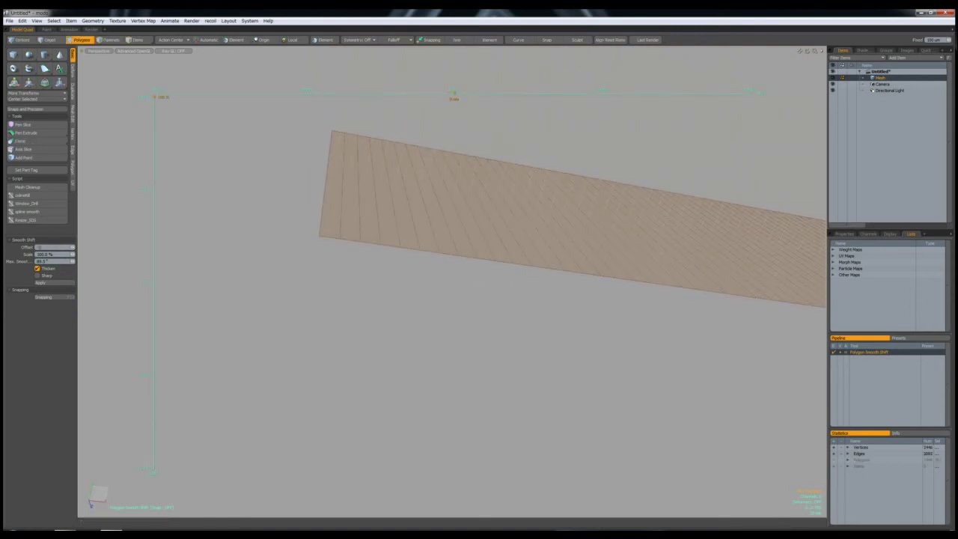
{"action": "key", "text": "Return"}
{"action": "key", "text": "q"}
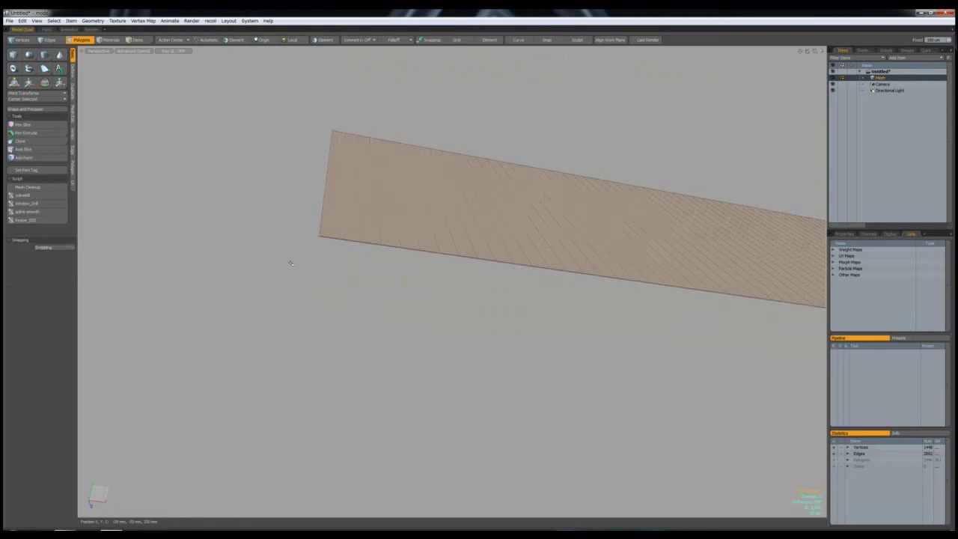
Select two adjacent top polygons at the strip's end and loop slice their ring along the long edges in Symmetry mode, count 2.
{"action": "left_click", "coordinate": [290, 262]}
{"action": "key", "text": "1"}
{"action": "right_click_drag", "start_coordinate": [291, 261], "coordinate": [328, 224]}
{"action": "key", "text": "shift+a"}
{"action": "left_click_drag", "start_coordinate": [320, 360], "coordinate": [501, 364], "text": "alt"}
{"action": "scroll", "coordinate": [479, 404], "scroll_direction": "down", "scroll_amount": 5}
{"action": "scroll", "coordinate": [460, 421], "scroll_direction": "up", "scroll_amount": 2}
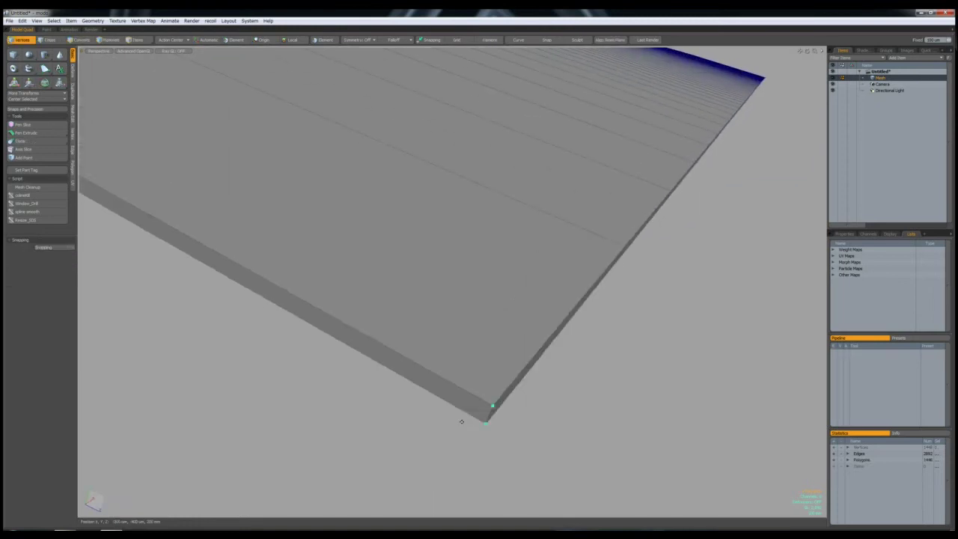
{"action": "left_click_drag", "start_coordinate": [460, 421], "coordinate": [411, 486], "text": "alt+shift"}
{"action": "key", "text": "space"}
{"action": "key", "text": "space"}
{"action": "left_click_drag", "start_coordinate": [605, 220], "coordinate": [603, 217]}
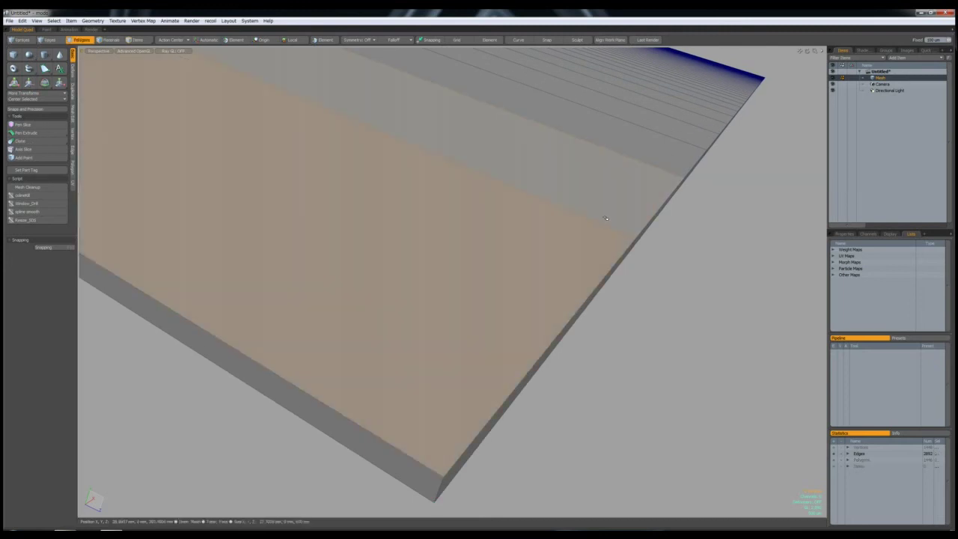
{"action": "key", "text": "alt+c"}
{"action": "left_click", "coordinate": [555, 246]}
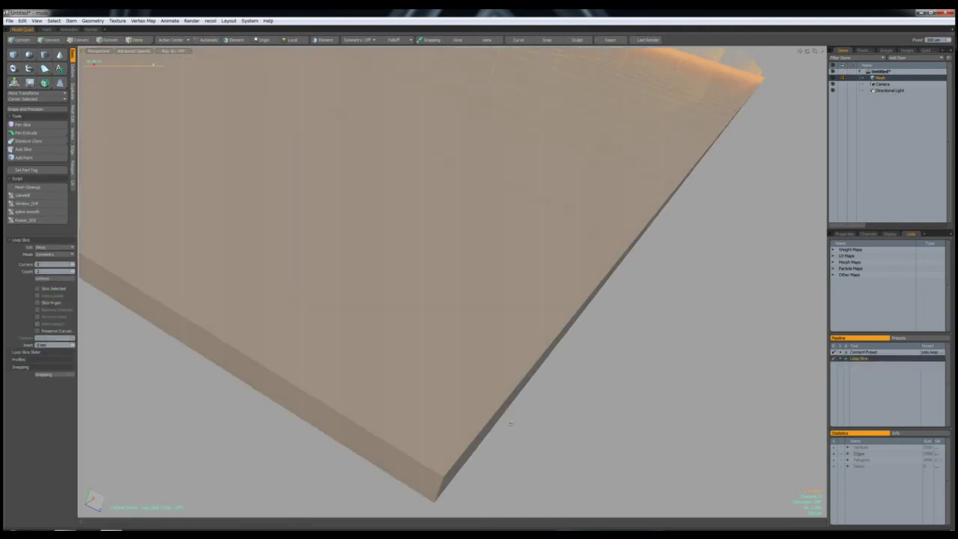
Set the loop slice position to 0.1 % so the cuts hug the long edges, then finish the slice and clear the selection.
{"action": "left_click_drag", "start_coordinate": [517, 361], "coordinate": [322, 387], "text": "alt"}
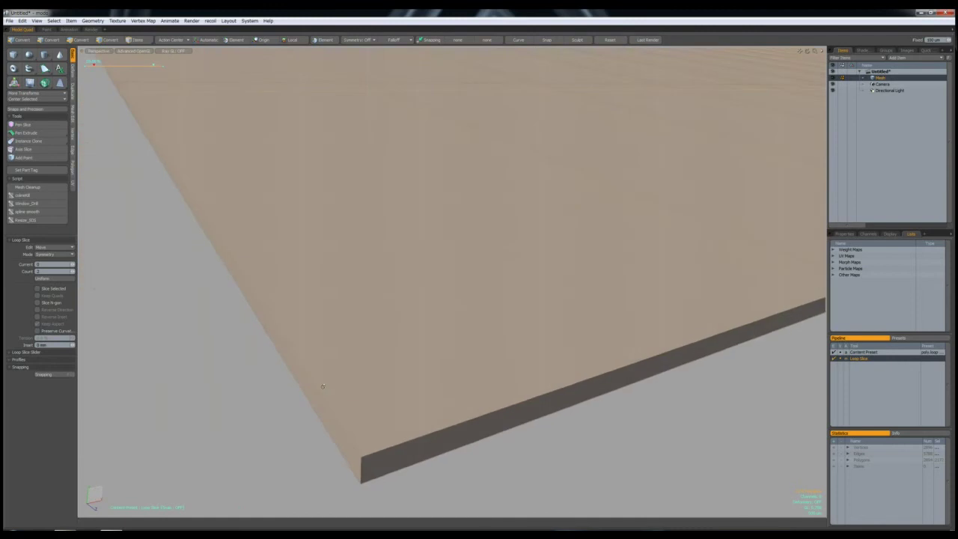
{"action": "scroll", "coordinate": [295, 379], "scroll_direction": "down", "scroll_amount": 5}
{"action": "left_click_drag", "start_coordinate": [351, 336], "coordinate": [383, 363], "text": "alt"}
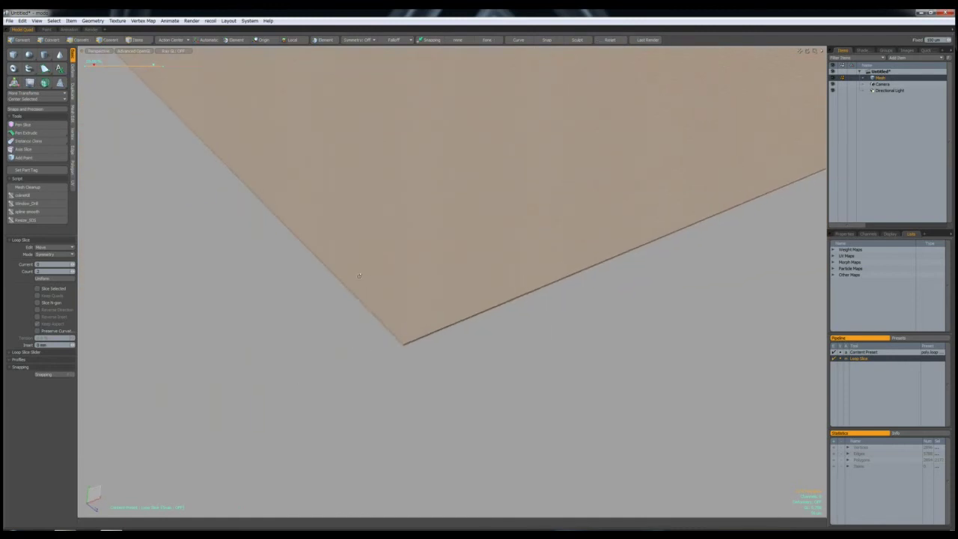
{"action": "left_click", "coordinate": [37, 351]}
{"action": "left_click", "coordinate": [53, 358]}
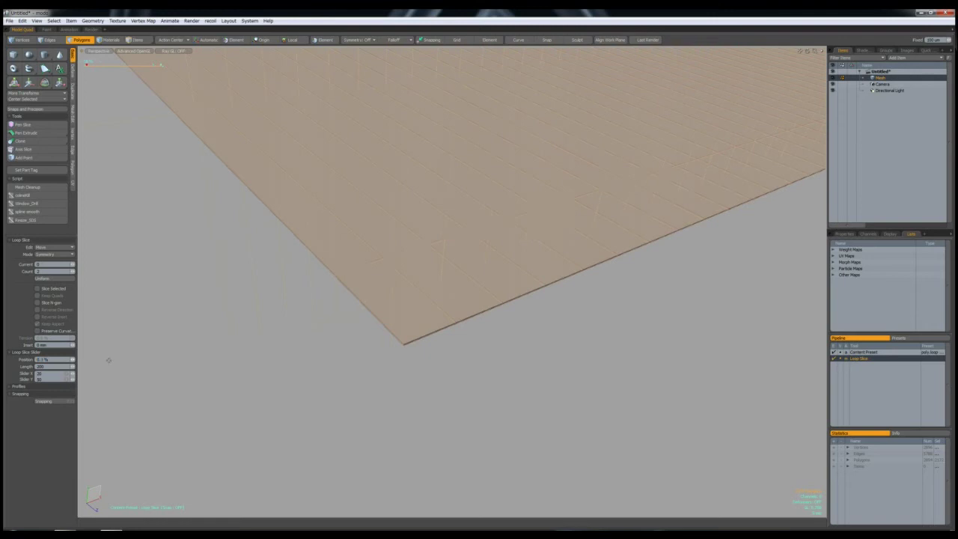
{"action": "scroll", "coordinate": [406, 337], "scroll_direction": "up", "scroll_amount": 5, "text": "alt"}
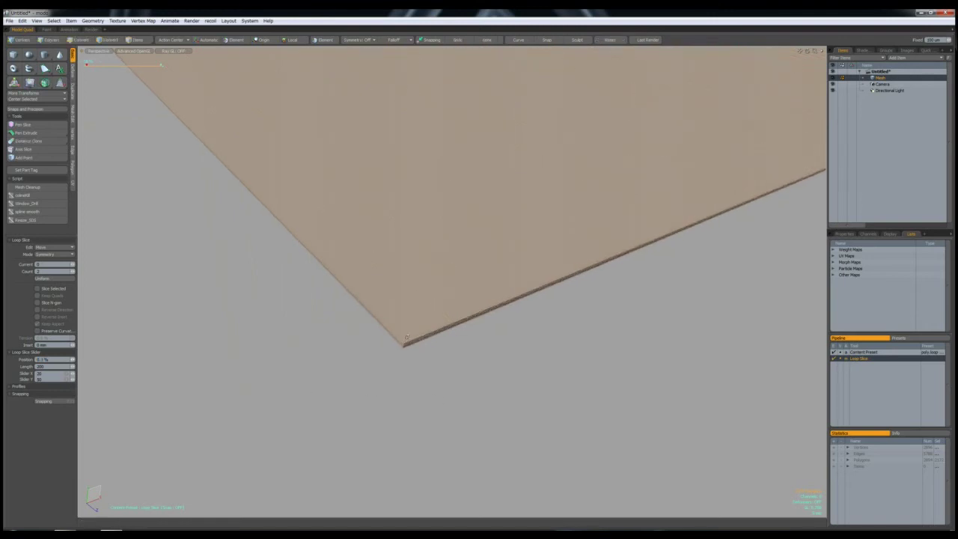
{"action": "scroll", "coordinate": [406, 337], "scroll_direction": "up", "scroll_amount": 8, "text": "alt"}
{"action": "key", "text": "space"}
{"action": "left_click", "coordinate": [454, 379]}
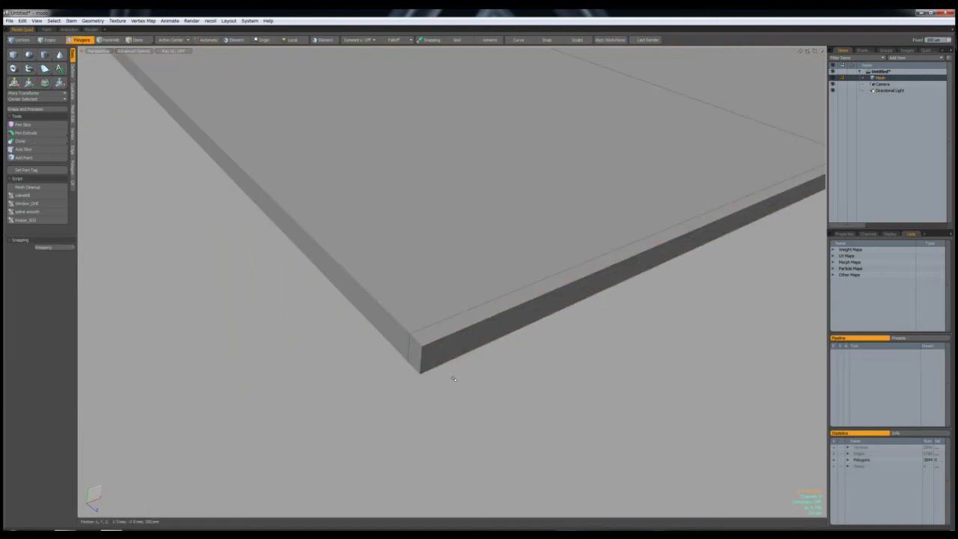
Select neighbouring faces on the strip's thin end and loop slice symmetrically around the thickness near the top and bottom edges.
{"action": "left_click_drag", "start_coordinate": [414, 348], "coordinate": [409, 337]}
{"action": "key", "text": "alt+c"}
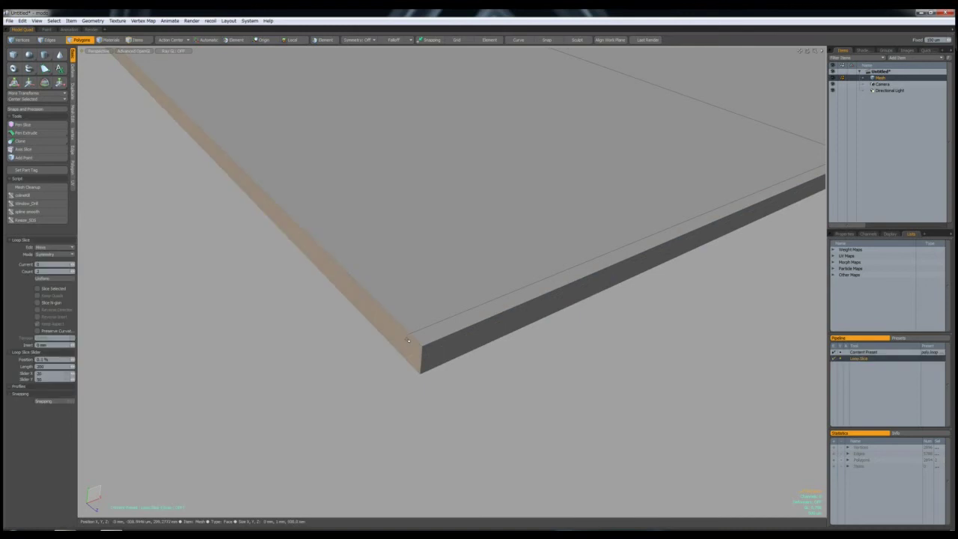
{"action": "left_click", "coordinate": [407, 340]}
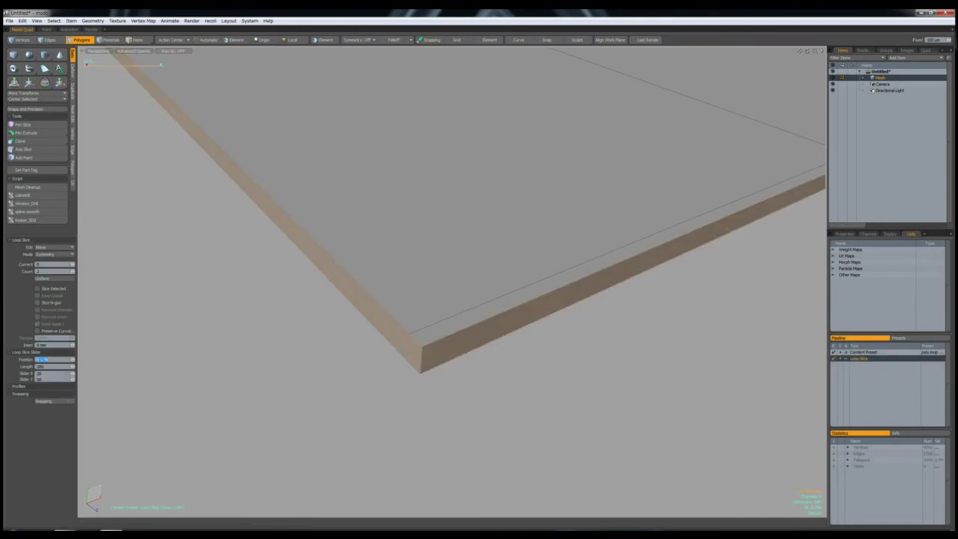
{"action": "left_click_drag", "start_coordinate": [473, 295], "coordinate": [525, 268], "text": "alt"}
{"action": "key", "text": "space"}
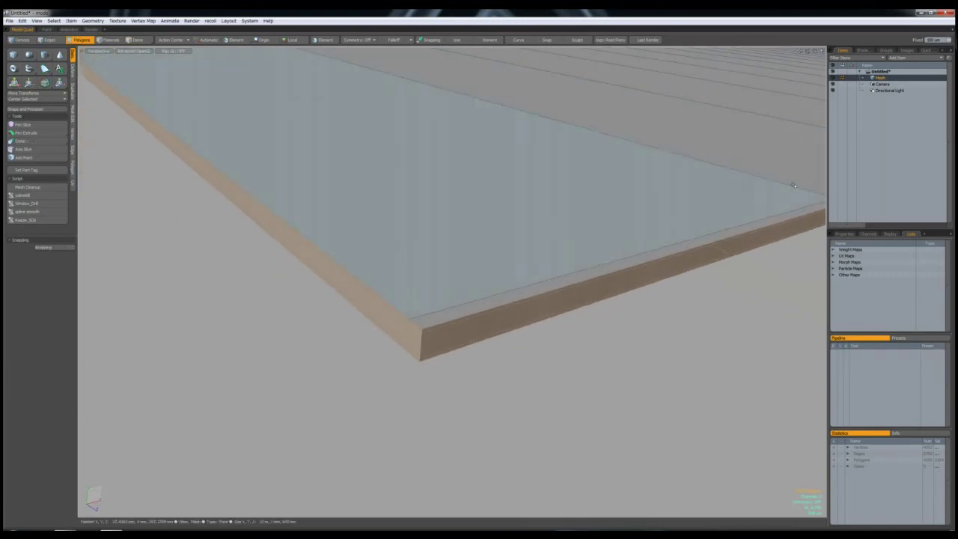
Duplicate the crosswise edge loop nearest this end, slide the copy about 27 mm toward the end edge, and preview the subdivided corner.
{"action": "key", "text": "2"}
{"action": "double_click", "coordinate": [790, 184]}
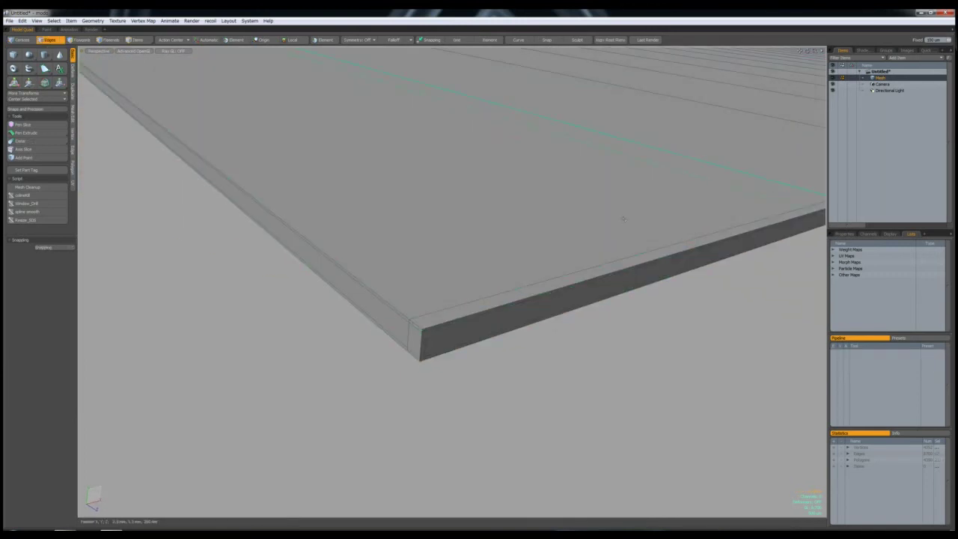
{"action": "key", "text": "alt+s"}
{"action": "left_click_drag", "start_coordinate": [800, 217], "coordinate": [436, 339]}
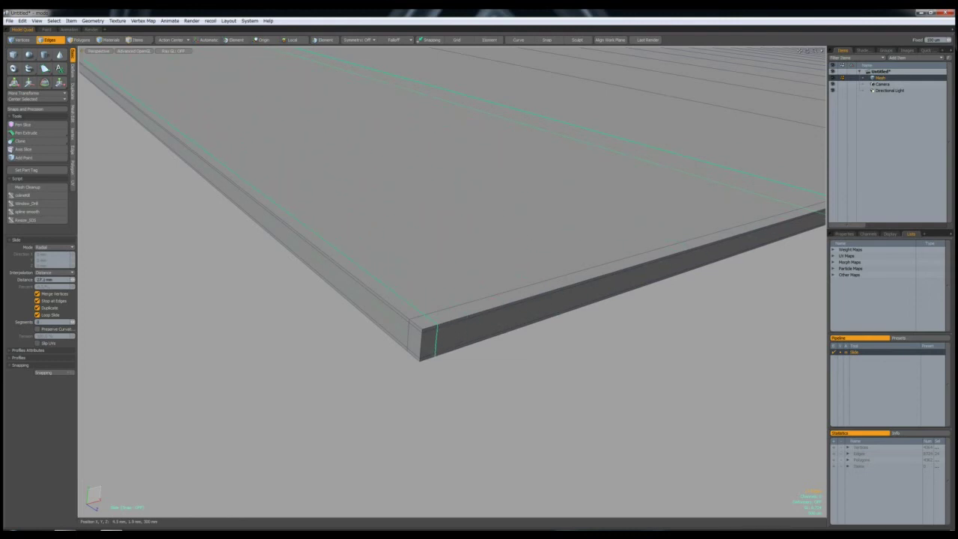
{"action": "key", "text": "q"}
{"action": "key", "text": "Escape"}
{"action": "key", "text": "Tab"}
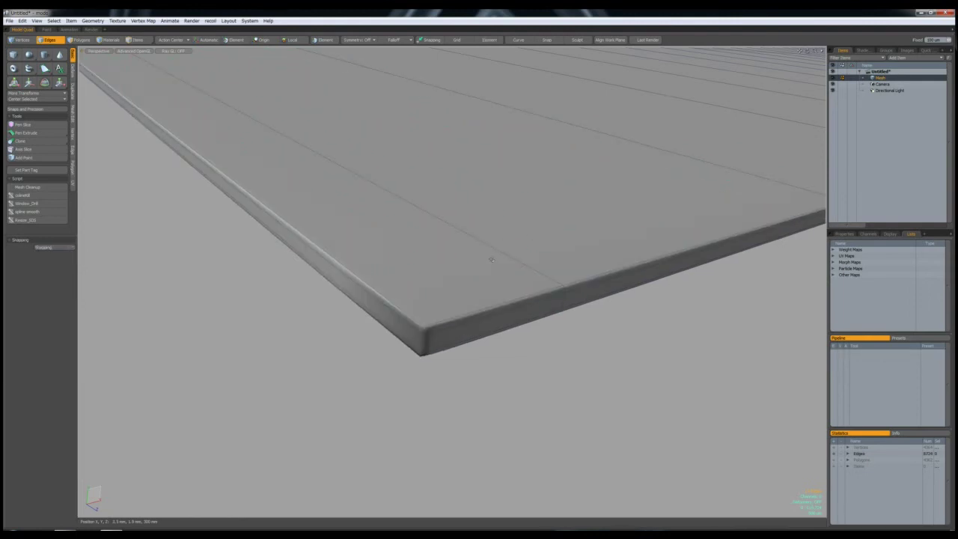
{"action": "key", "text": "Tab"}
Slide a duplicate of the crosswise edge loop nearest the opposite end by -27 mm toward that end edge, and turn on subdivision.
{"action": "key", "text": "a"}
{"action": "left_click_drag", "start_coordinate": [665, 235], "coordinate": [372, 361], "text": "alt"}
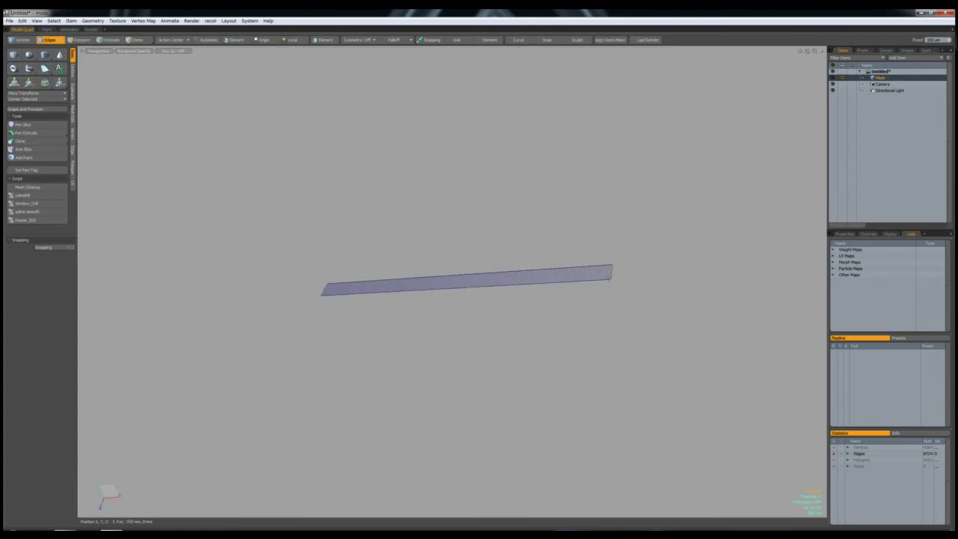
{"action": "left_click_drag", "start_coordinate": [608, 277], "coordinate": [386, 387]}
{"action": "key", "text": "shift+a"}
{"action": "left_click", "coordinate": [636, 280]}
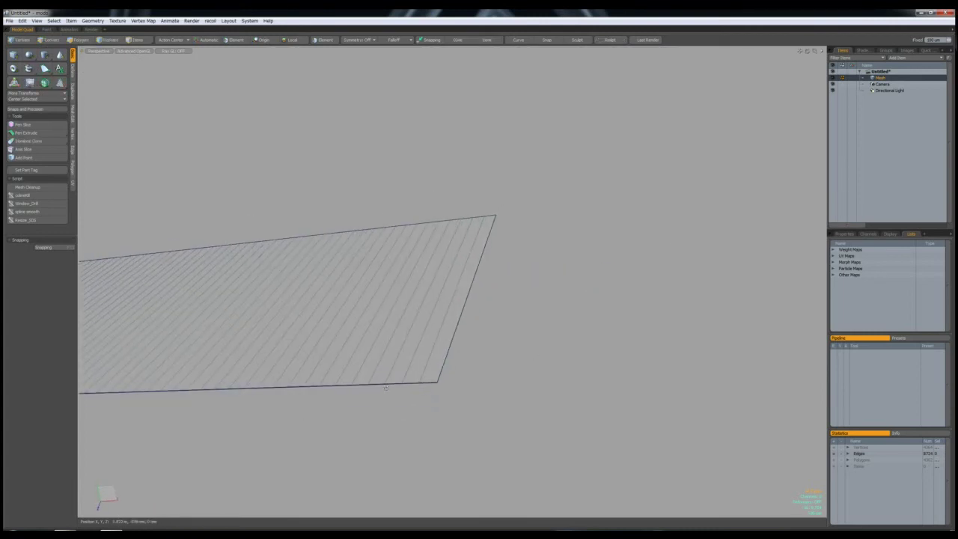
{"action": "scroll", "coordinate": [434, 381], "scroll_direction": "up", "scroll_amount": 10}
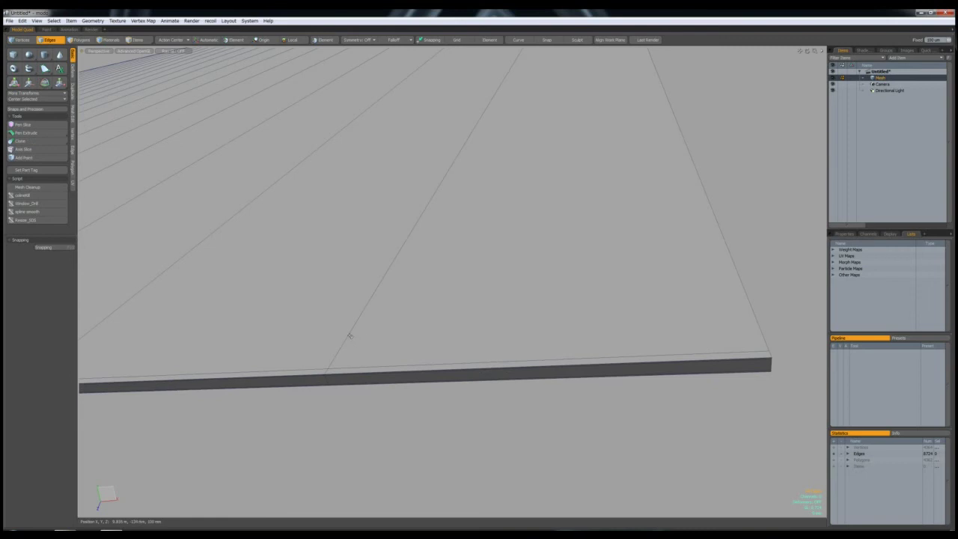
{"action": "double_click", "coordinate": [349, 336]}
{"action": "key", "text": "alt+s"}
{"action": "left_click_drag", "start_coordinate": [349, 335], "coordinate": [577, 371]}
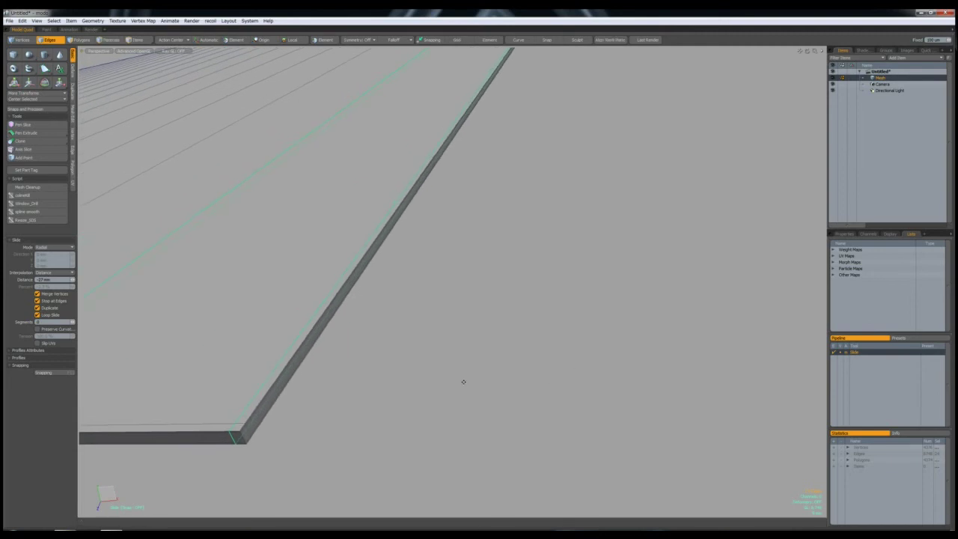
{"action": "left_click_drag", "start_coordinate": [464, 380], "coordinate": [508, 372], "text": "alt+shift"}
{"action": "key", "text": "space"}
{"action": "left_click", "coordinate": [508, 372]}
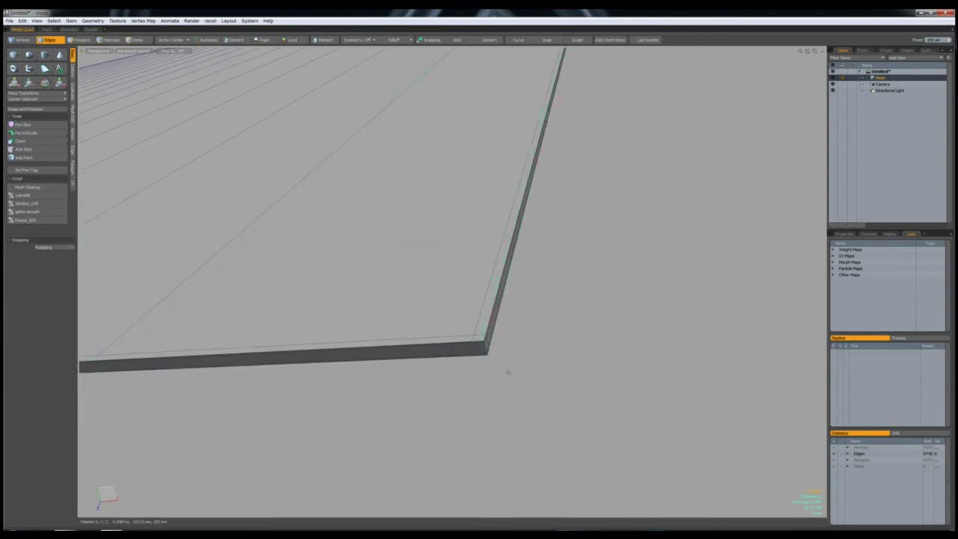
{"action": "key", "text": "Tab"}
Switch to the Animation layout and apply a Bend deformer to the strip mesh in item mode.
{"action": "key", "text": "a"}
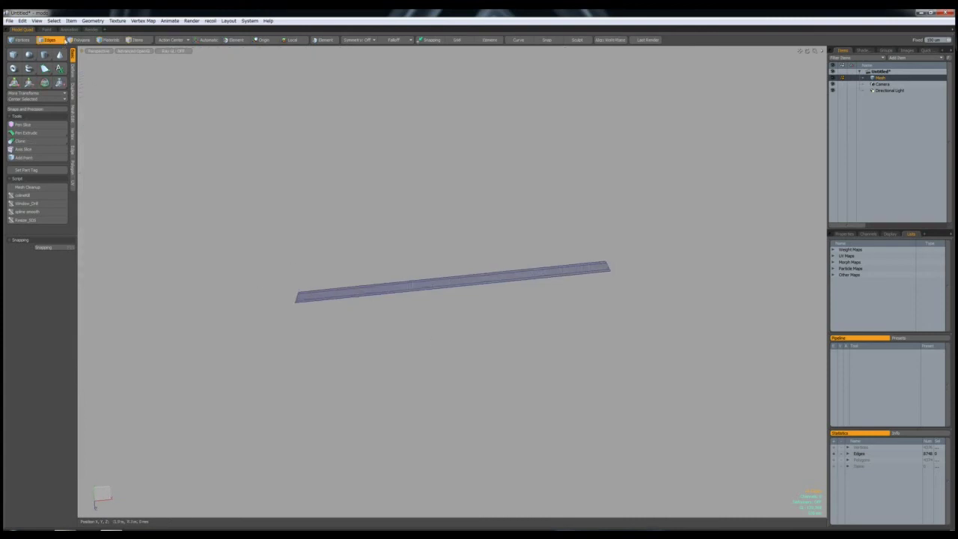
{"action": "left_click", "coordinate": [69, 28]}
{"action": "left_click_drag", "start_coordinate": [430, 253], "coordinate": [493, 295], "text": "alt"}
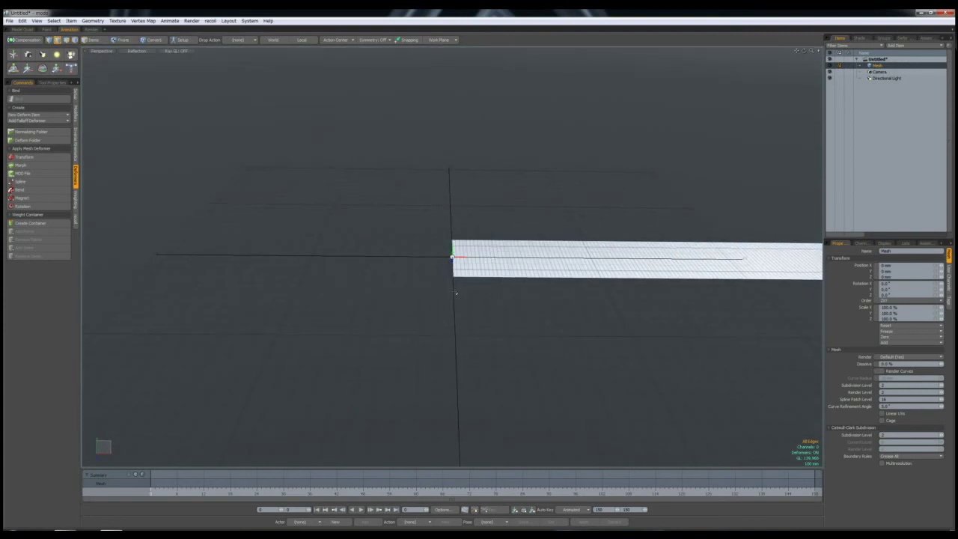
{"action": "left_click_drag", "start_coordinate": [464, 286], "coordinate": [541, 274], "text": "alt"}
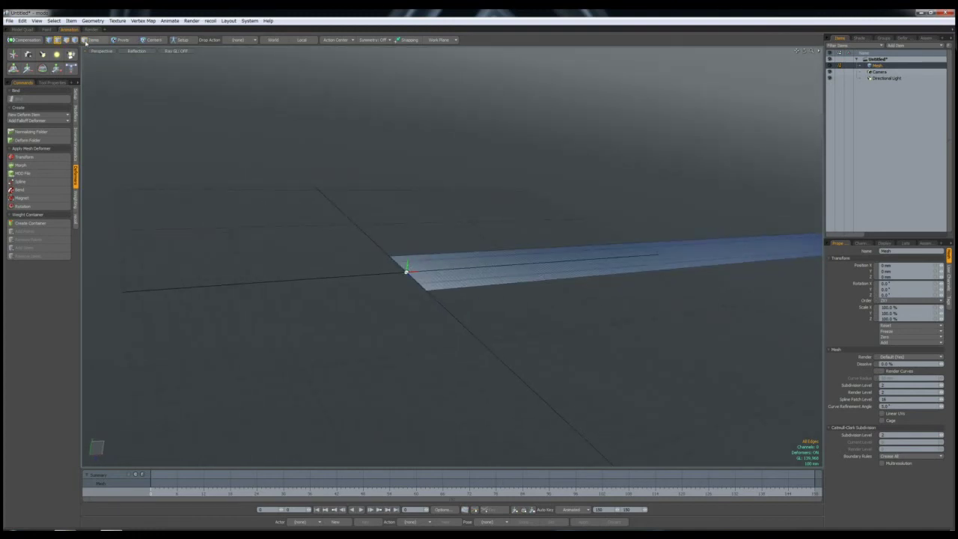
{"action": "left_click", "coordinate": [87, 42]}
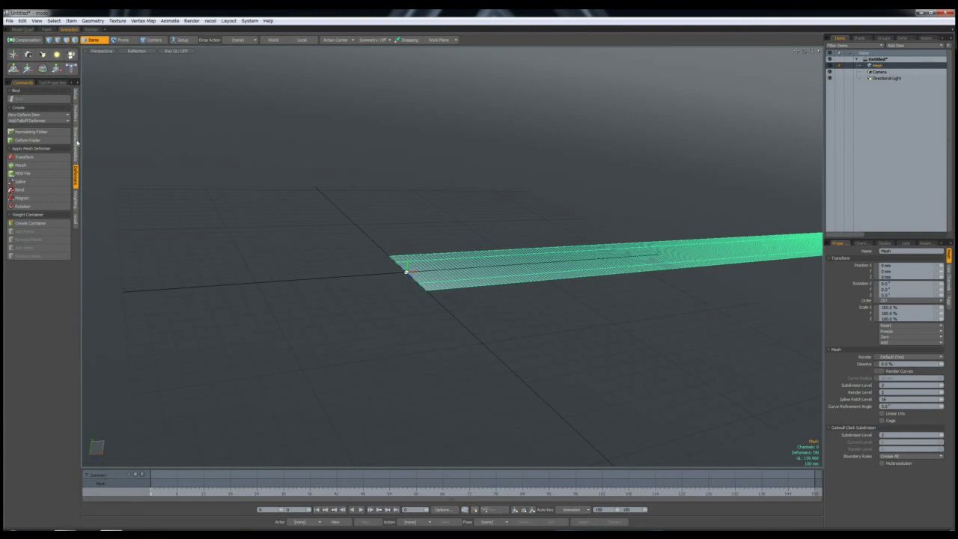
{"action": "left_click", "coordinate": [52, 190]}
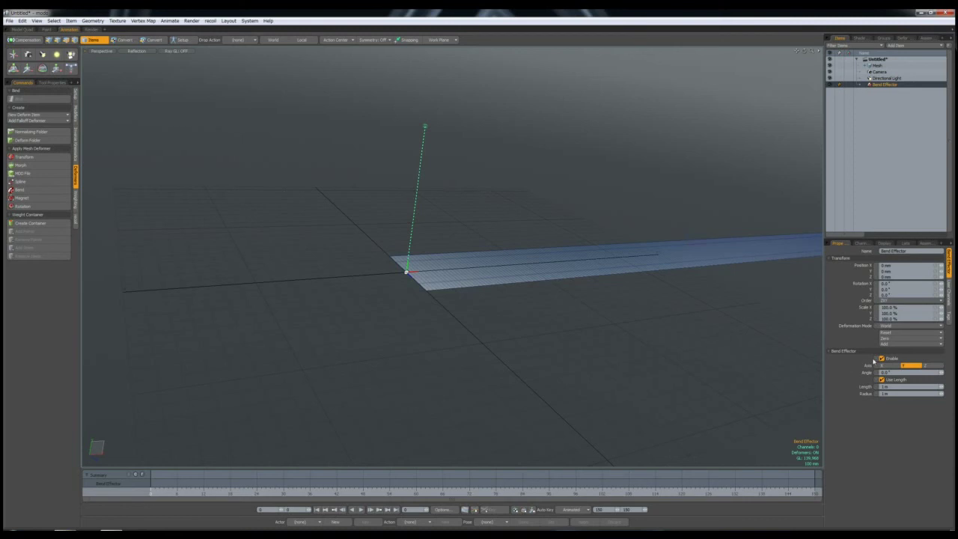
Set the Bend Effector's axis to X and its length to 10 m.
{"action": "key", "text": "a"}
{"action": "left_click_drag", "start_coordinate": [590, 256], "coordinate": [483, 249], "text": "alt"}
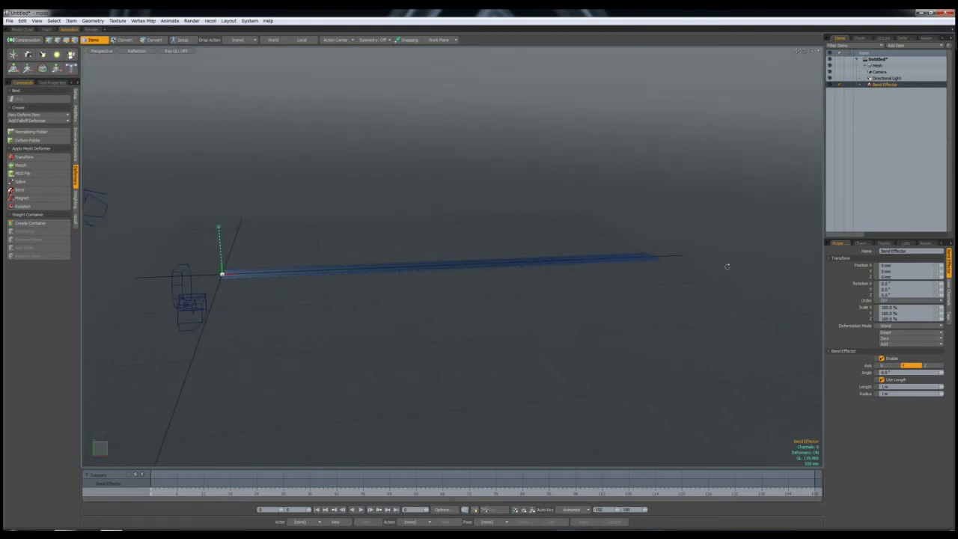
{"action": "left_click", "coordinate": [890, 365]}
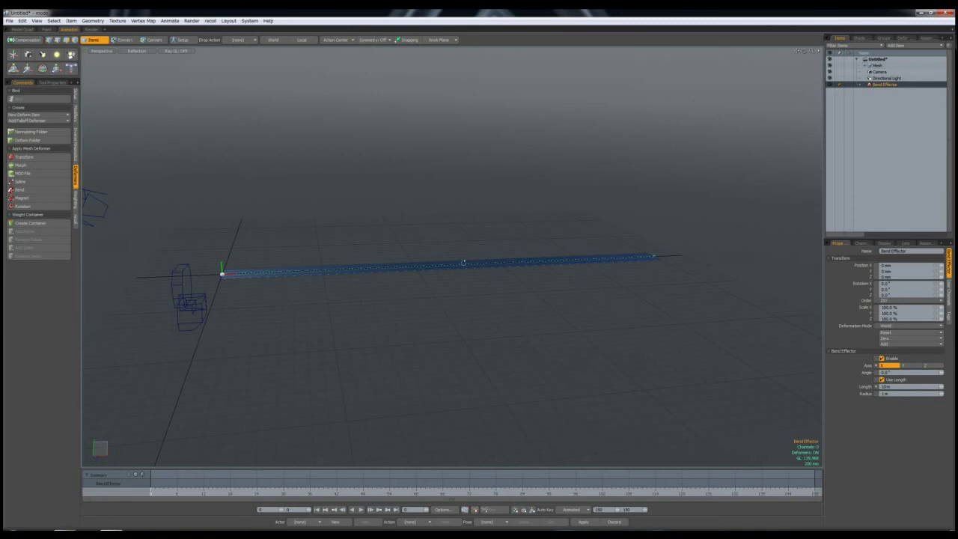
Set the Bend Effector's angle to -3600° to coil the strip.
{"action": "left_click_drag", "start_coordinate": [463, 262], "coordinate": [465, 370], "text": "alt"}
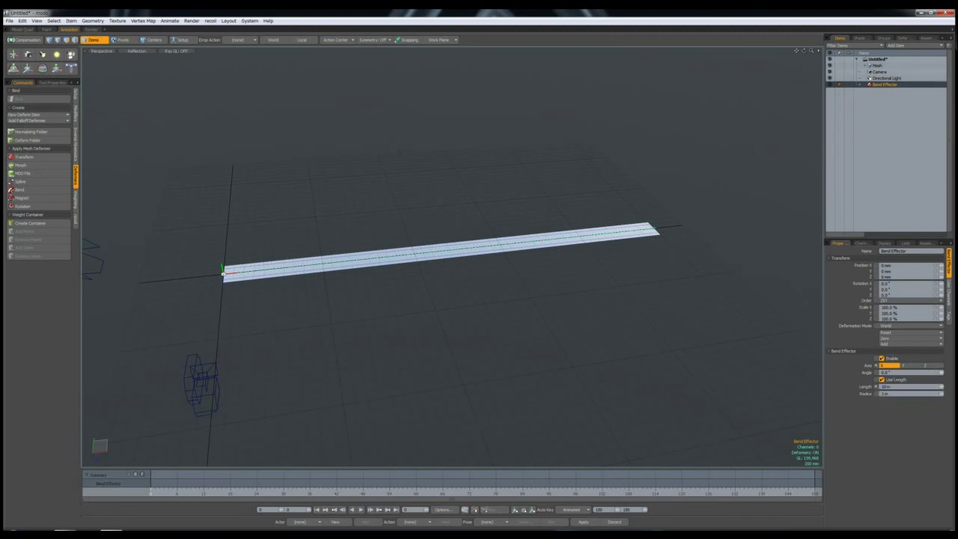
{"action": "left_click_drag", "start_coordinate": [941, 372], "coordinate": [774, 373]}
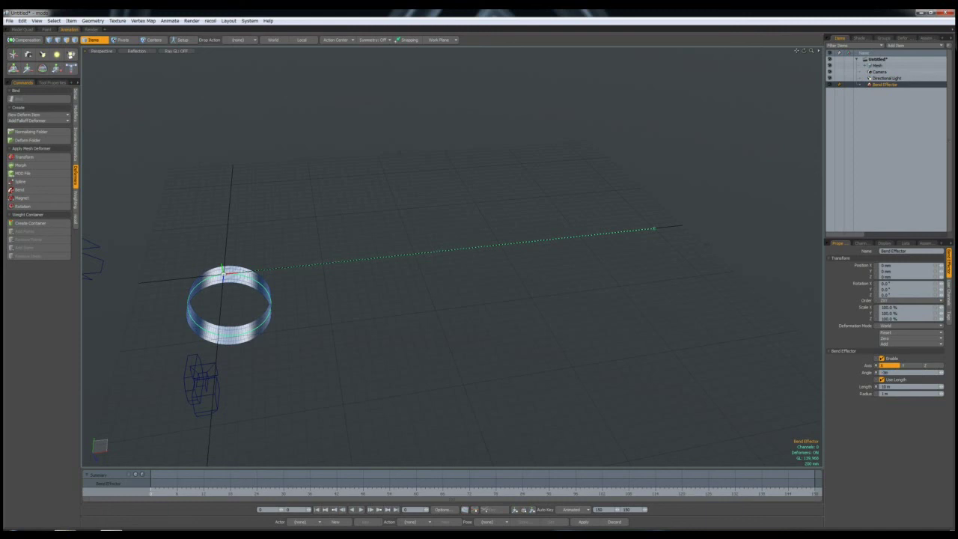
{"action": "key", "text": "Return"}
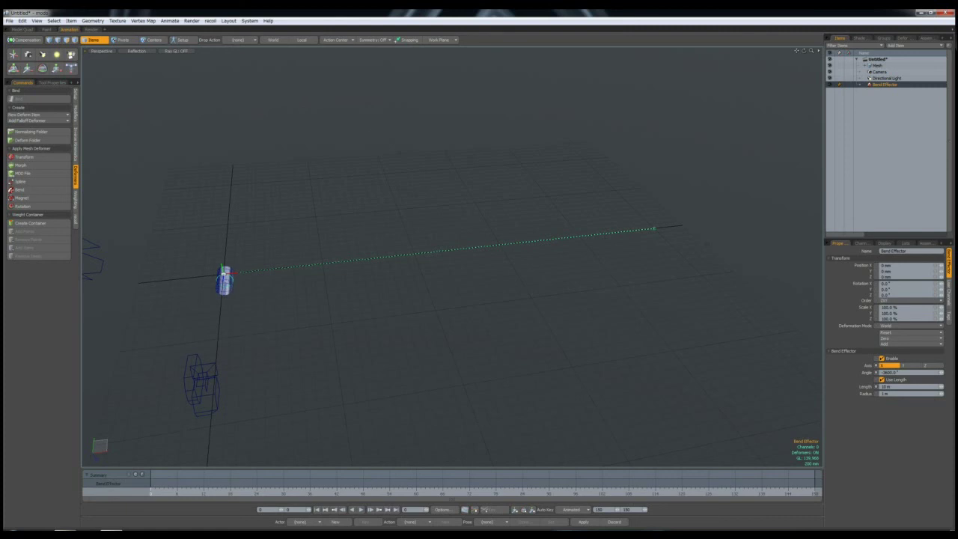
Examine the coiled strip up close from its open end to check how its layers overlap.
{"action": "left_click", "coordinate": [360, 127]}
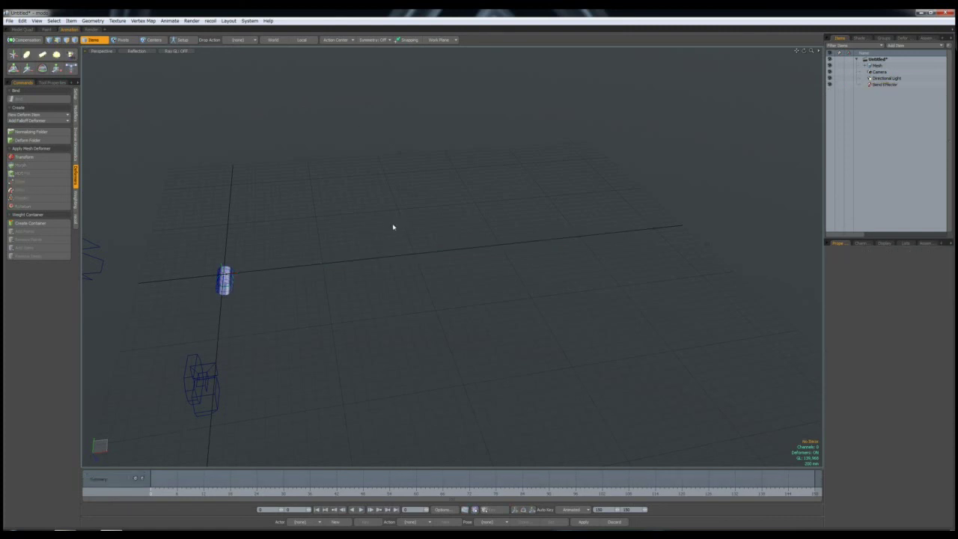
{"action": "left_click_drag", "start_coordinate": [393, 226], "coordinate": [533, 273], "text": "alt"}
{"action": "left_click", "coordinate": [514, 268]}
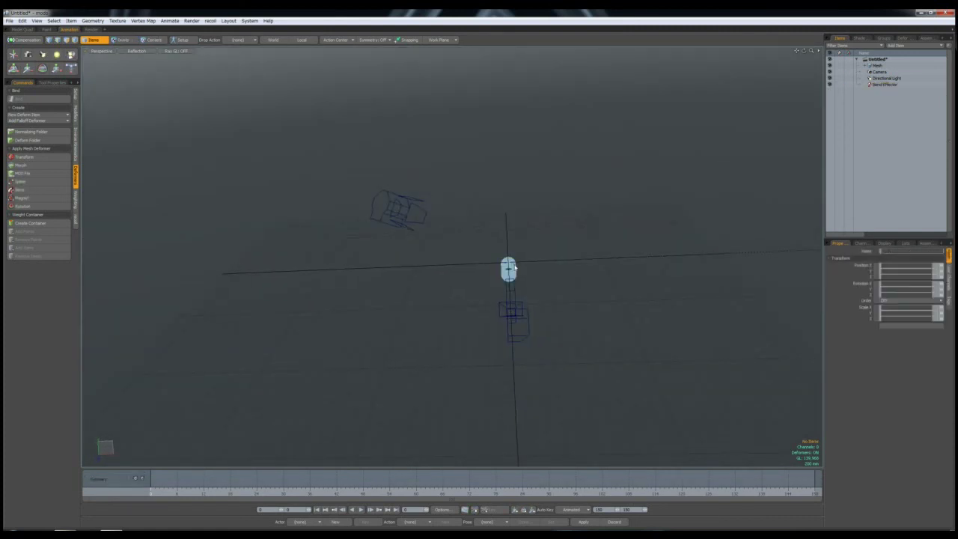
{"action": "key", "text": "shift+a"}
{"action": "left_click_drag", "start_coordinate": [478, 376], "coordinate": [521, 218], "text": "alt"}
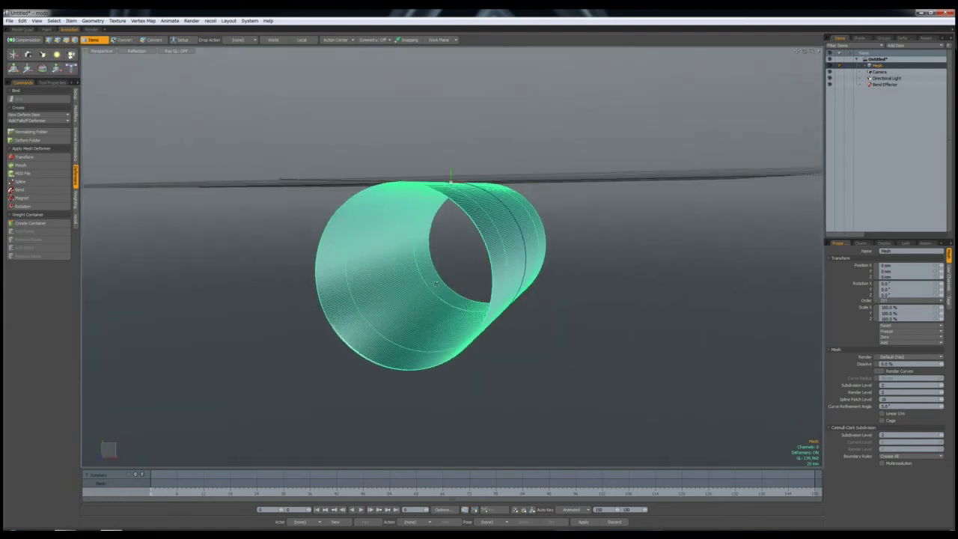
{"action": "scroll", "coordinate": [522, 218], "scroll_direction": "up", "scroll_amount": 3}
{"action": "scroll", "coordinate": [521, 218], "scroll_direction": "up", "scroll_amount": 3}
{"action": "left_click", "coordinate": [626, 203]}
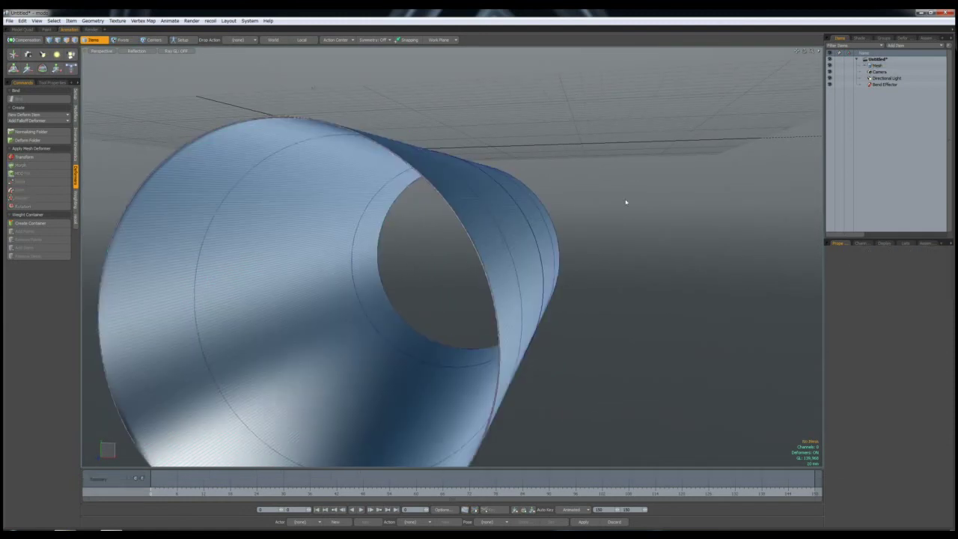
{"action": "left_click_drag", "start_coordinate": [602, 203], "coordinate": [617, 207], "text": "alt"}
{"action": "scroll", "coordinate": [616, 207], "scroll_direction": "down", "scroll_amount": 2}
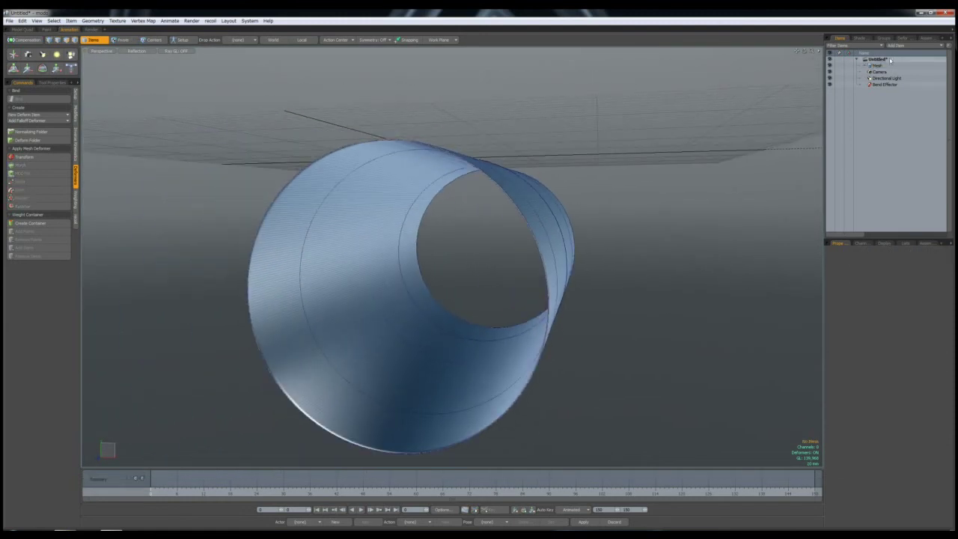
Set the strip mesh's Z rotation to 0.05° so the coiled layers spread apart.
{"action": "left_click", "coordinate": [456, 158]}
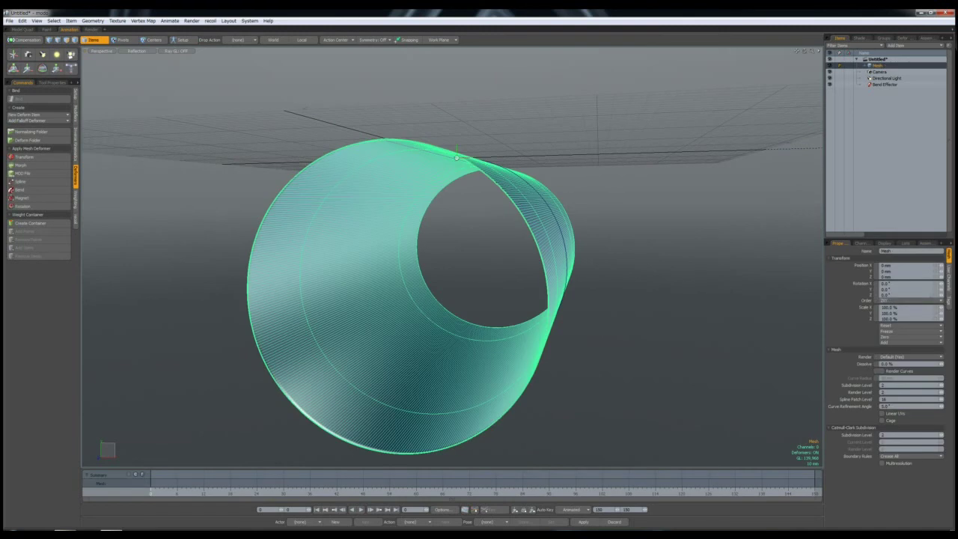
{"action": "left_click", "coordinate": [942, 294]}
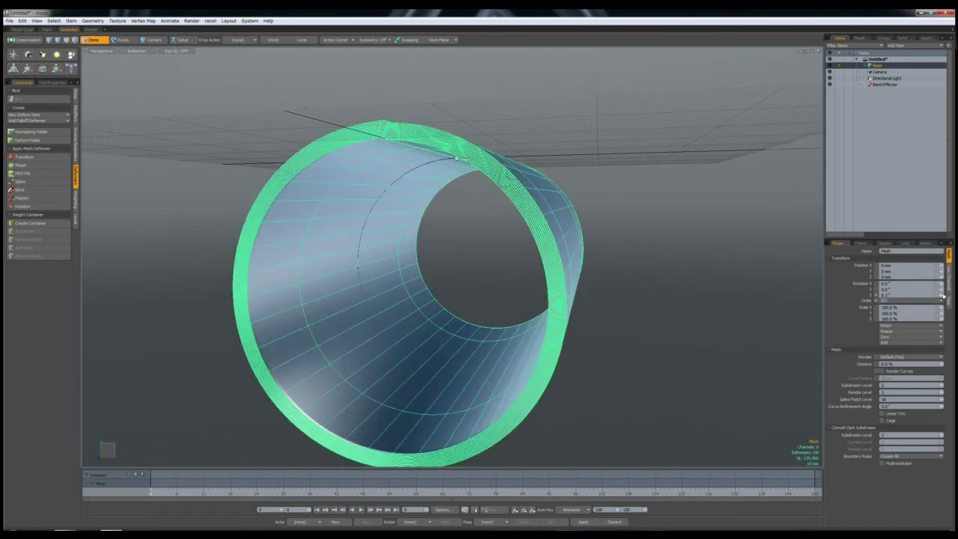
{"action": "scroll", "coordinate": [620, 223], "scroll_direction": "up", "scroll_amount": 4}
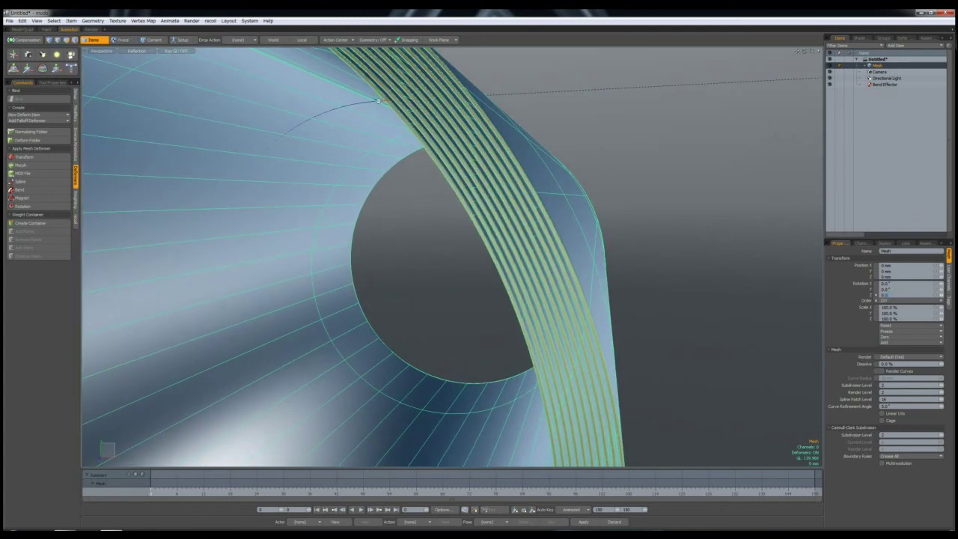
{"action": "type", "text": "5"}
{"action": "key", "text": "Return"}
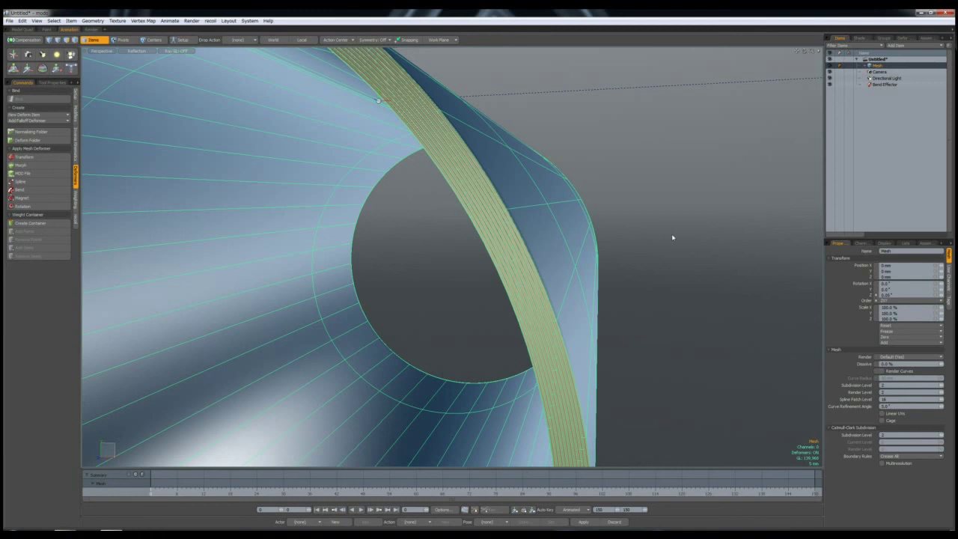
Lower the strip mesh to a Y position of -100 mm to shrink the roll's radius.
{"action": "left_click_drag", "start_coordinate": [487, 211], "coordinate": [380, 256], "text": "alt"}
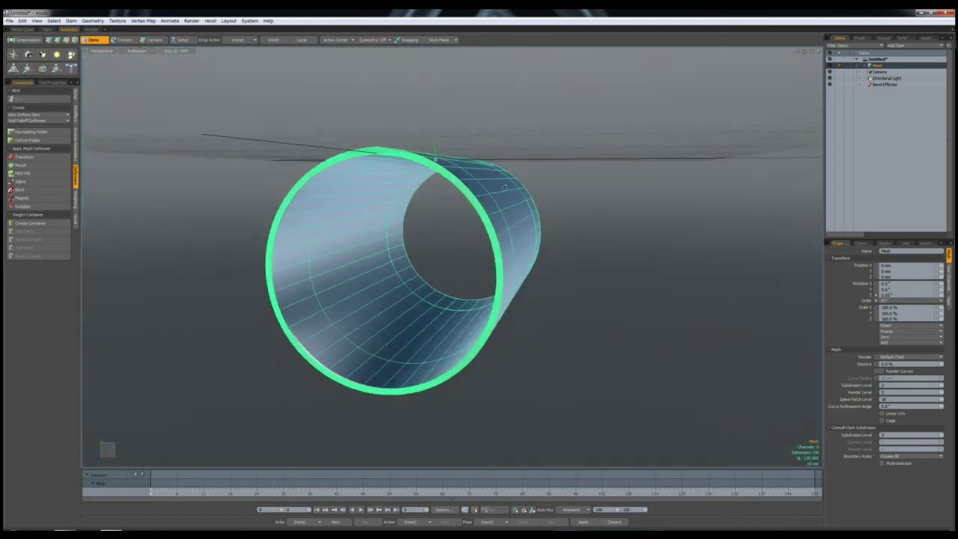
{"action": "left_click_drag", "start_coordinate": [490, 165], "coordinate": [530, 187], "text": "alt"}
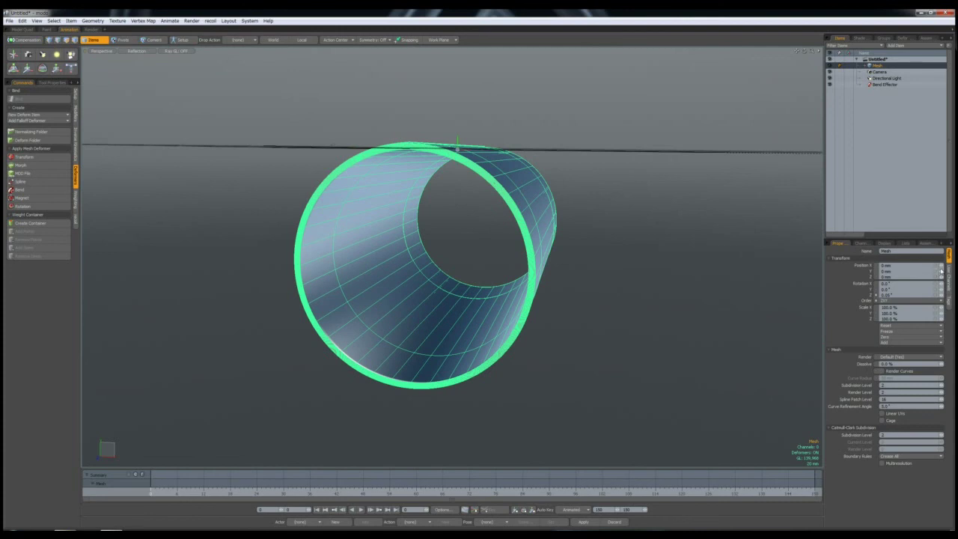
{"action": "left_click_drag", "start_coordinate": [940, 271], "coordinate": [901, 271]}
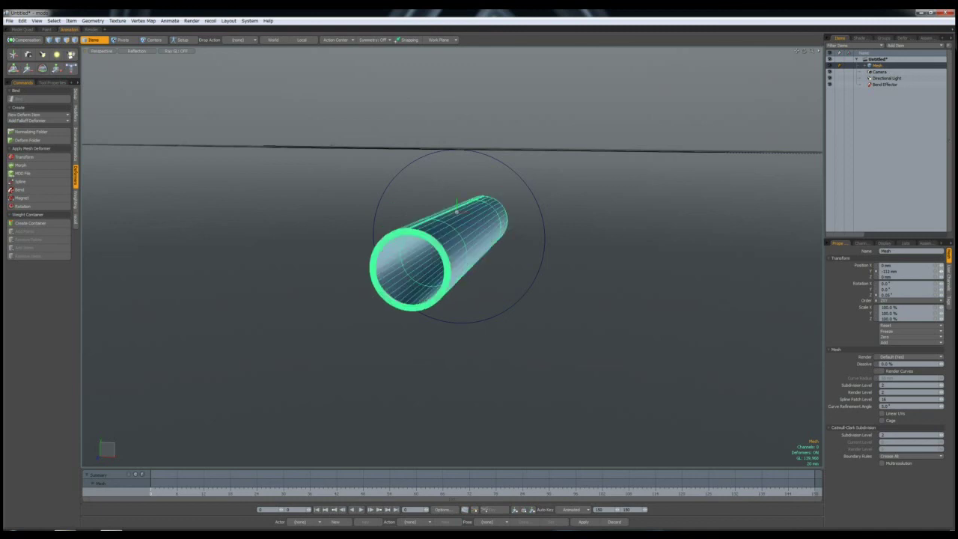
{"action": "left_click", "coordinate": [905, 270]}
{"action": "key", "text": "Return"}
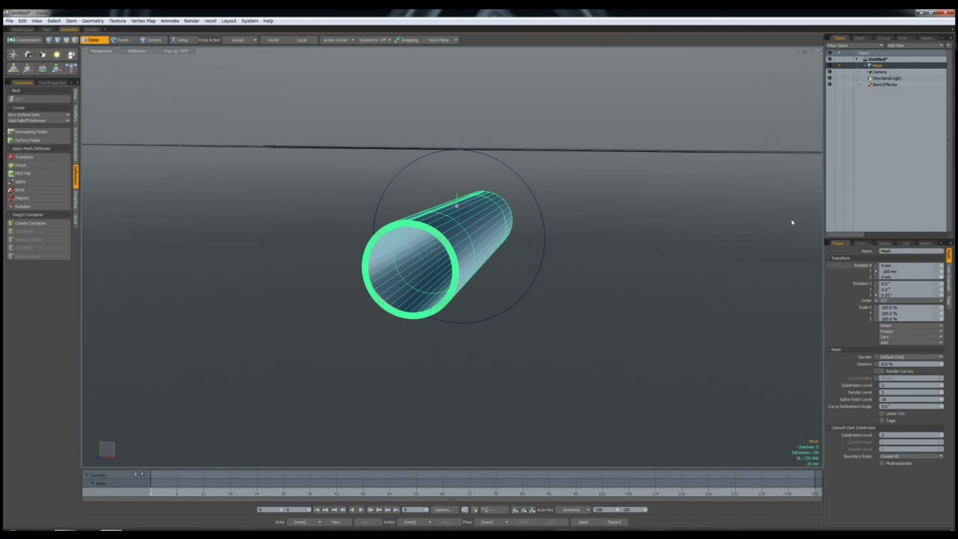
Give the Bend Effector a slightly larger negative angle so the strip coils a little tighter.
{"action": "scroll", "coordinate": [420, 213], "scroll_direction": "up", "scroll_amount": 4}
{"action": "left_click_drag", "start_coordinate": [420, 213], "coordinate": [458, 206], "text": "alt"}
{"action": "left_click", "coordinate": [502, 177]}
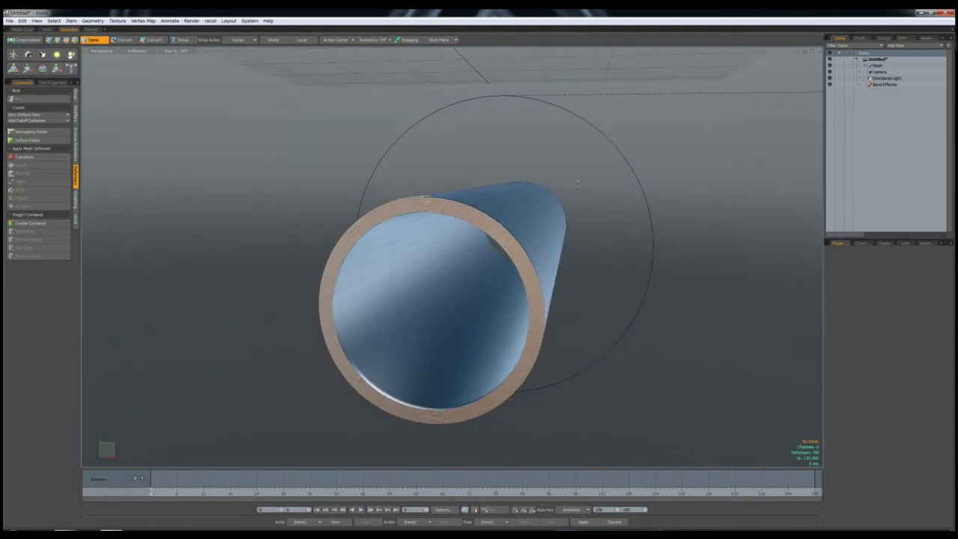
{"action": "left_click", "coordinate": [882, 85]}
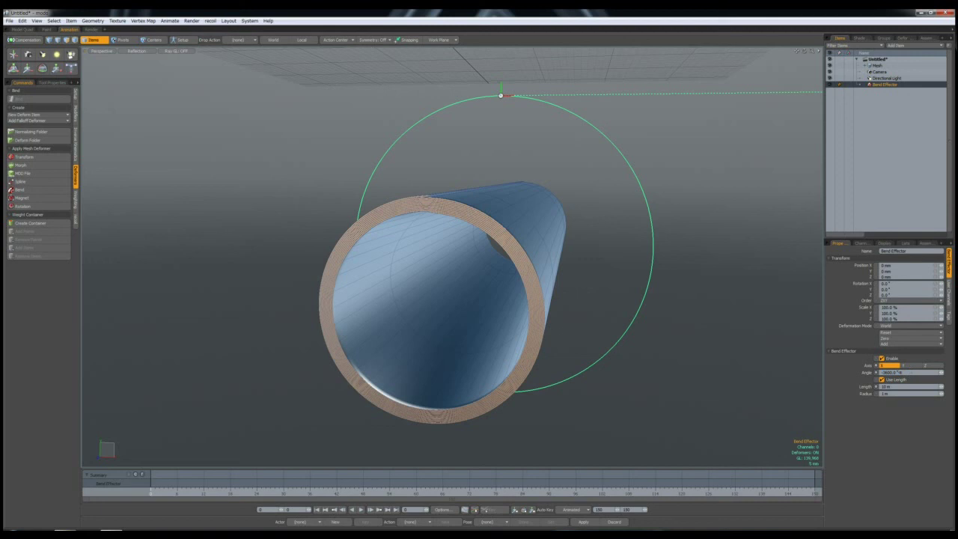
{"action": "key", "text": "Return"}
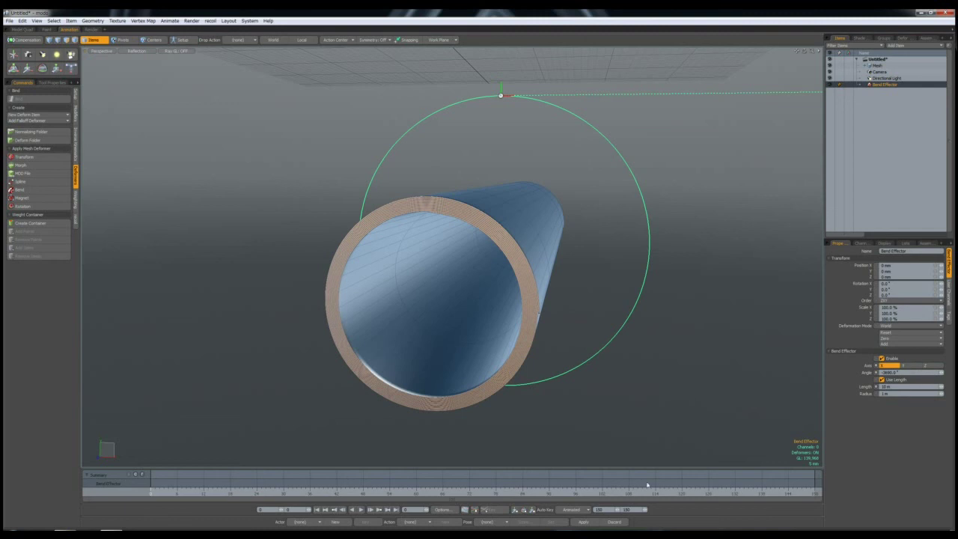
Set the strip mesh's X position to 10 m and keyframe it at frame 0.
{"action": "left_click_drag", "start_coordinate": [546, 297], "coordinate": [519, 230], "text": "alt"}
{"action": "left_click", "coordinate": [518, 228]}
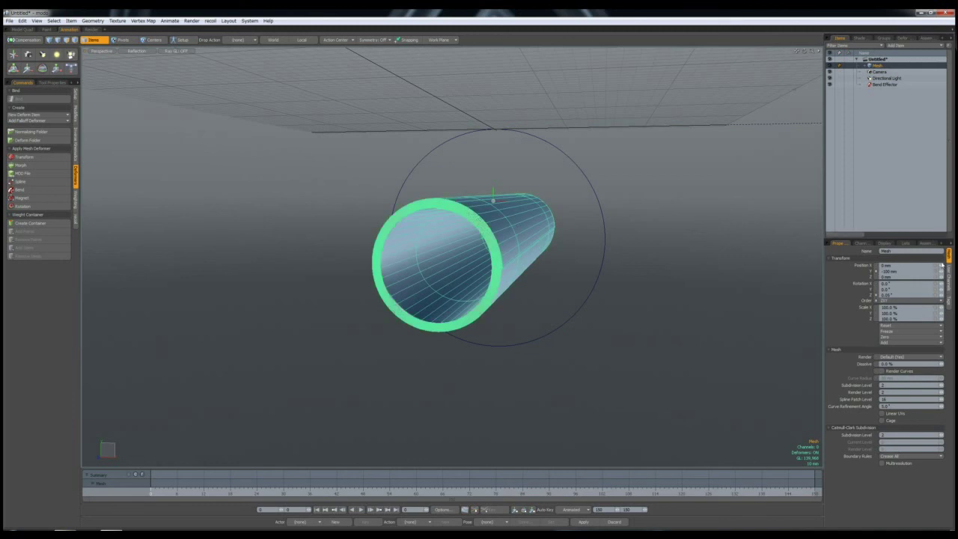
{"action": "mouse_move", "coordinate": [940, 266]}
{"action": "left_mouse_down"}
{"action": "mouse_move", "coordinate": [957, 266]}
{"action": "mouse_move", "coordinate": [947, 265]}
{"action": "left_mouse_up"}
{"action": "left_click_drag", "start_coordinate": [941, 265], "coordinate": [944, 265]}
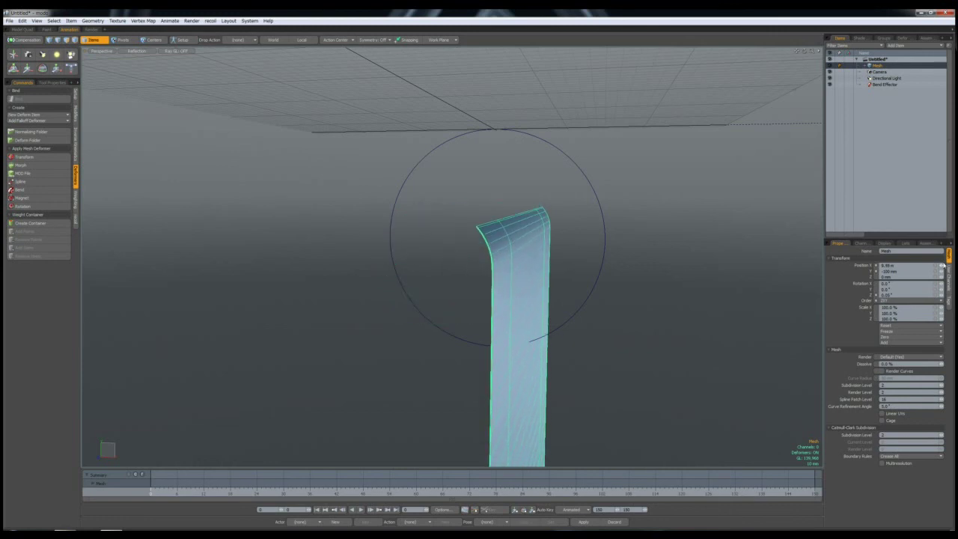
{"action": "left_click", "coordinate": [906, 264]}
{"action": "key", "text": "Return"}
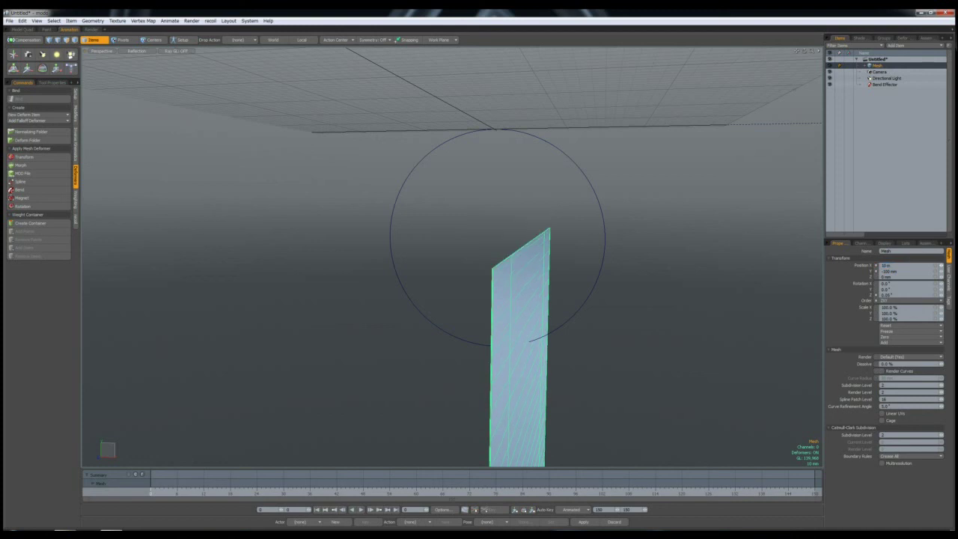
{"action": "left_click", "coordinate": [877, 265]}
Keyframe the strip mesh's X position at 0 mm on frame 150 and scrub the timeline to preview the roll-up.
{"action": "left_click_drag", "start_coordinate": [749, 486], "coordinate": [825, 488]}
{"action": "left_click_drag", "start_coordinate": [941, 266], "coordinate": [846, 265]}
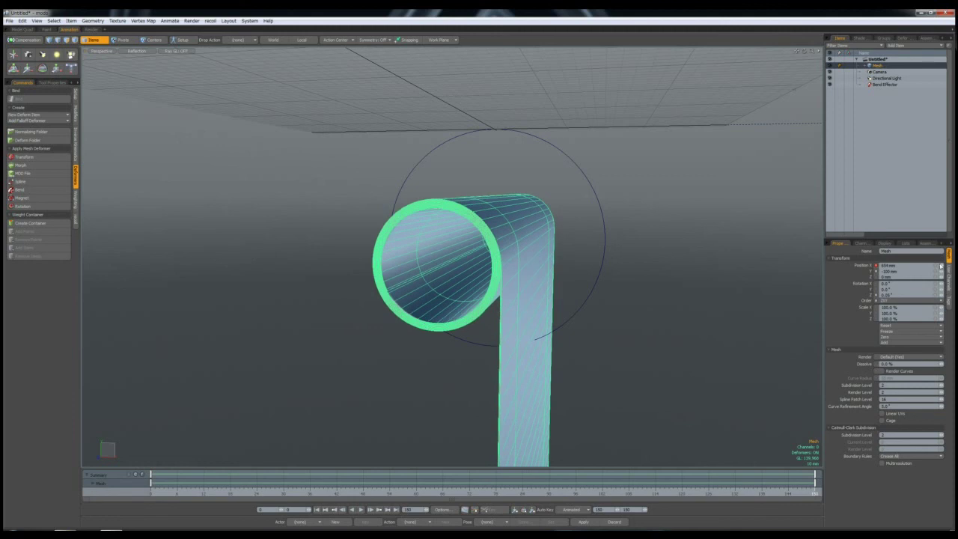
{"action": "left_click", "coordinate": [911, 264]}
{"action": "type", "text": "0"}
{"action": "key", "text": "Return"}
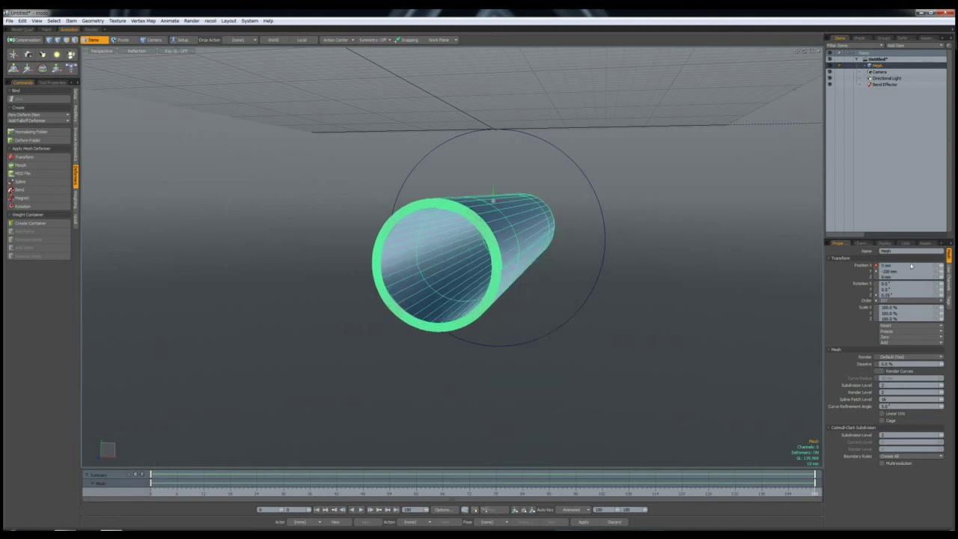
{"action": "key", "text": "Escape"}
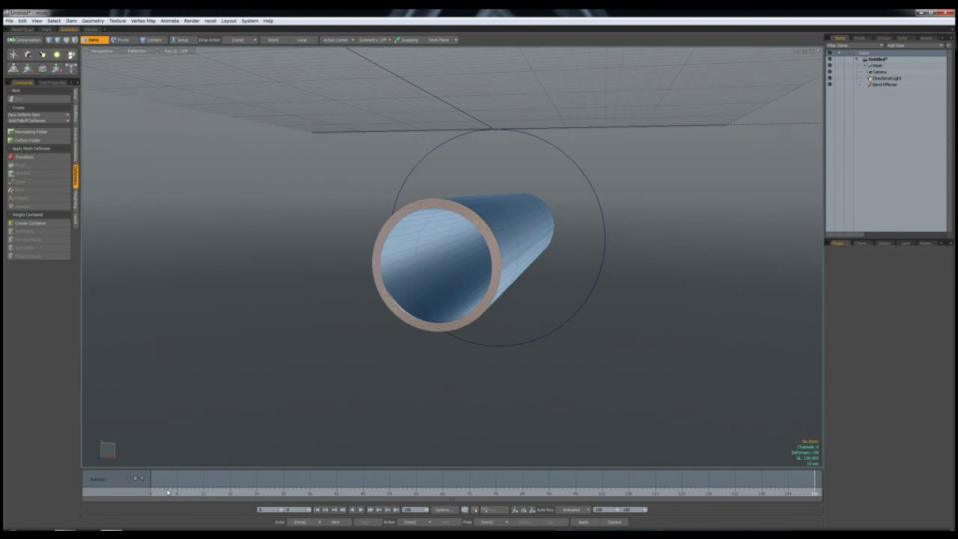
{"action": "mouse_move", "coordinate": [151, 492]}
{"action": "left_mouse_down"}
{"action": "mouse_move", "coordinate": [793, 493]}
{"action": "mouse_move", "coordinate": [815, 483]}
{"action": "mouse_move", "coordinate": [243, 483]}
{"action": "mouse_move", "coordinate": [815, 483]}
{"action": "left_mouse_up"}
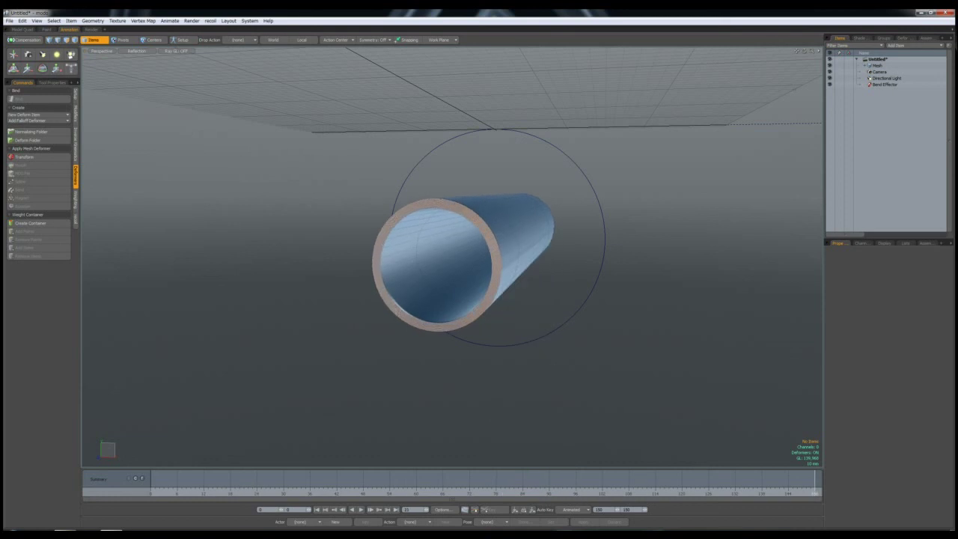